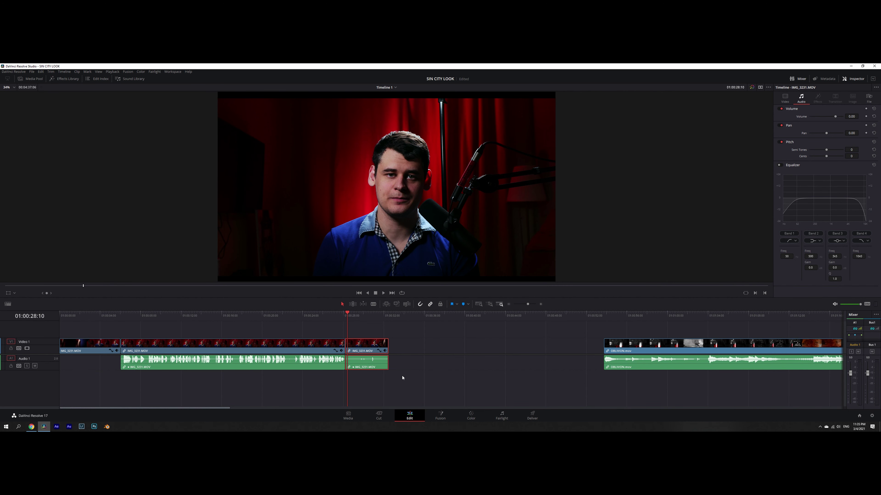
Step: Switch to the Color page to grade the red-curtain interview clip
click(476, 420)
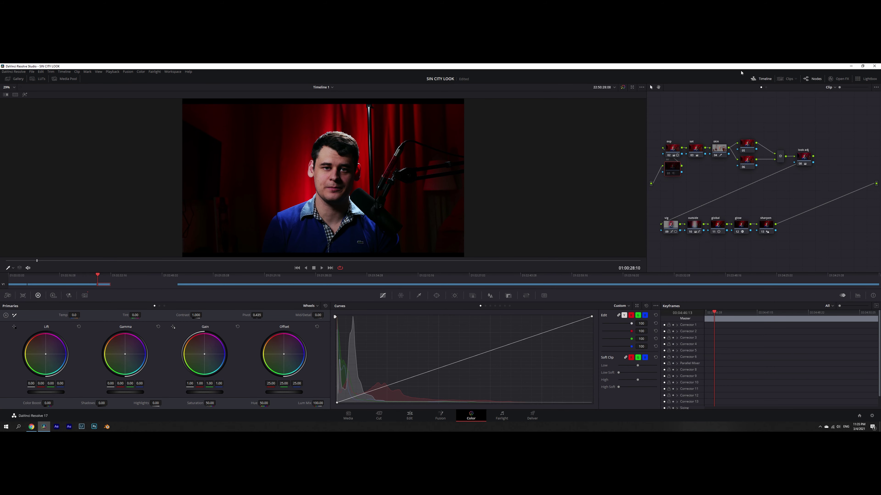
Step: Hide the clip strip, show the RGB parade, and disable node 02 and the bottom node row
click(762, 80)
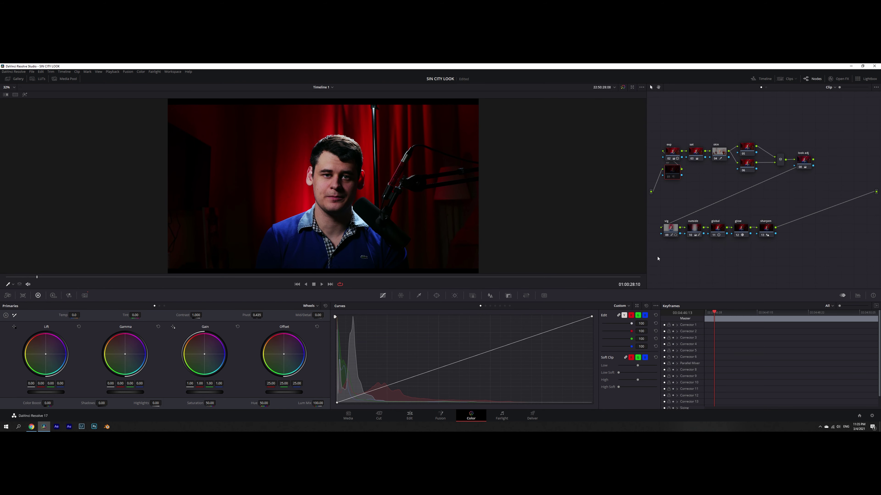
click(858, 296)
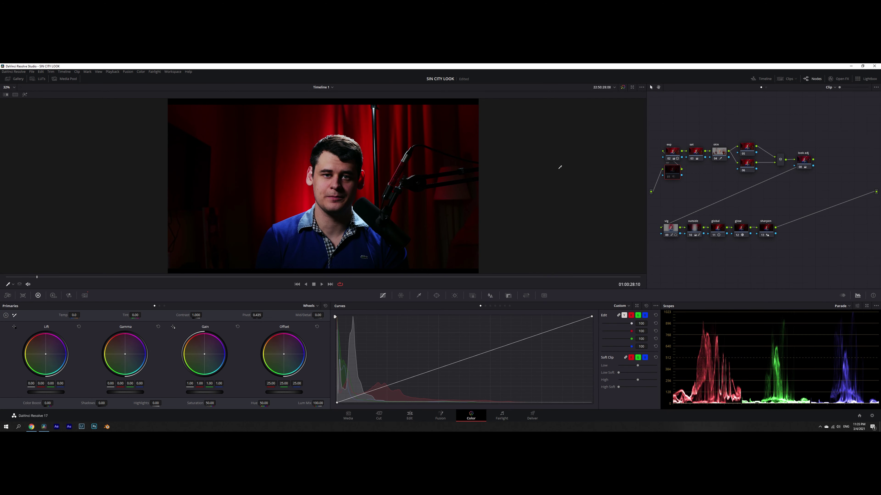
click(673, 154)
drag(822, 256, 651, 224)
key(ctrl+d)
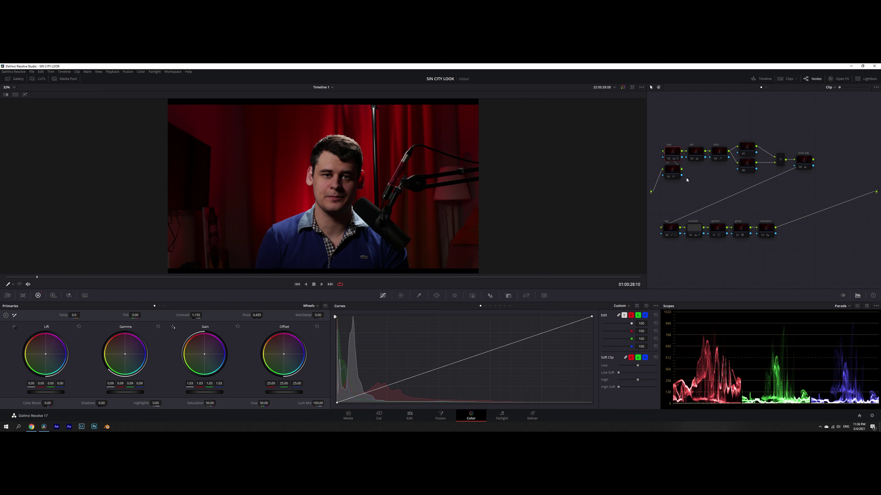
Step: Bypass the exp node and step through the sat, skin, 06, look adj and vig nodes
key(ctrl+d)
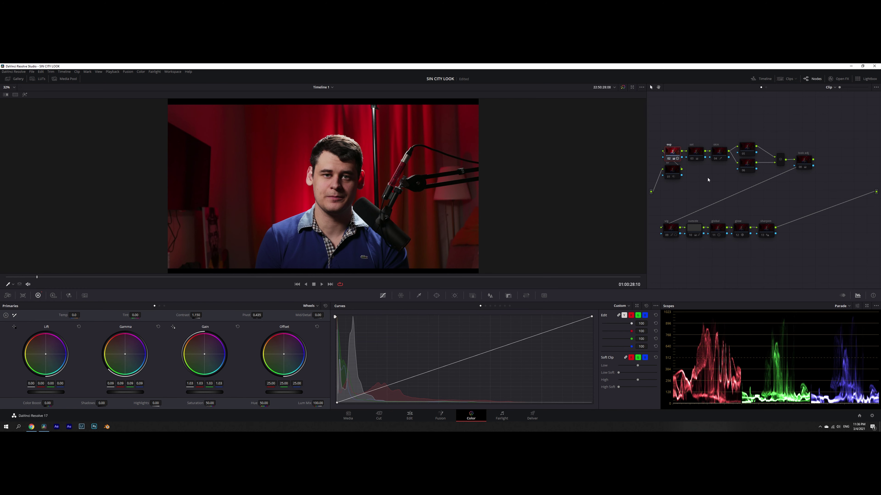
click(698, 154)
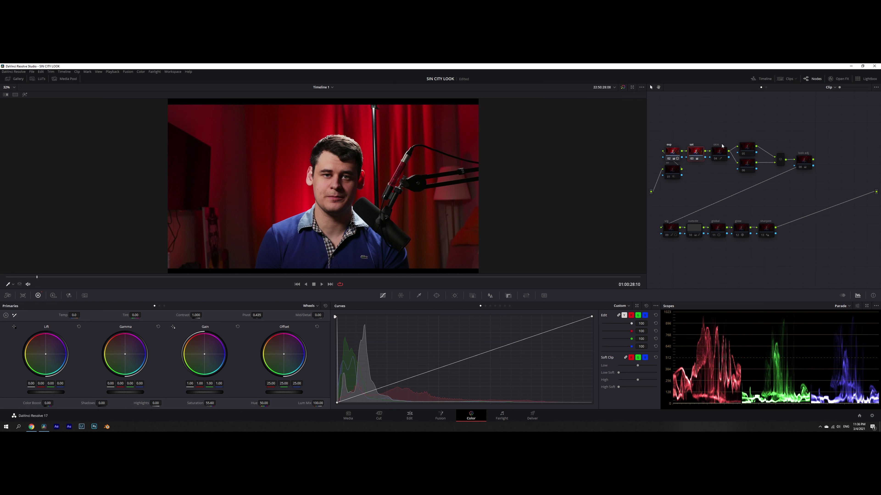
click(723, 152)
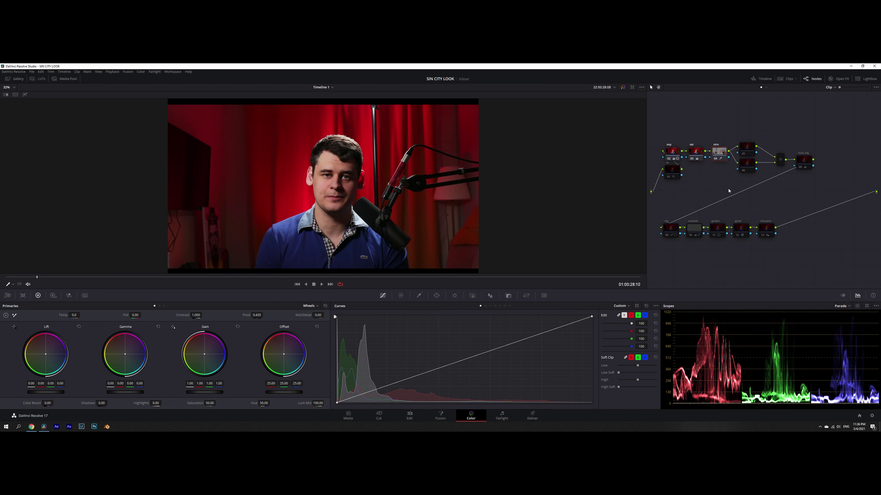
click(747, 153)
click(746, 164)
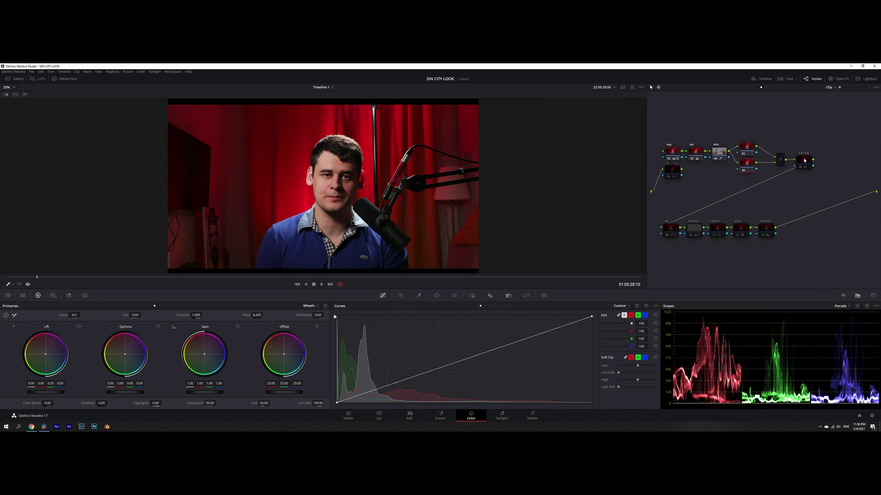
click(803, 160)
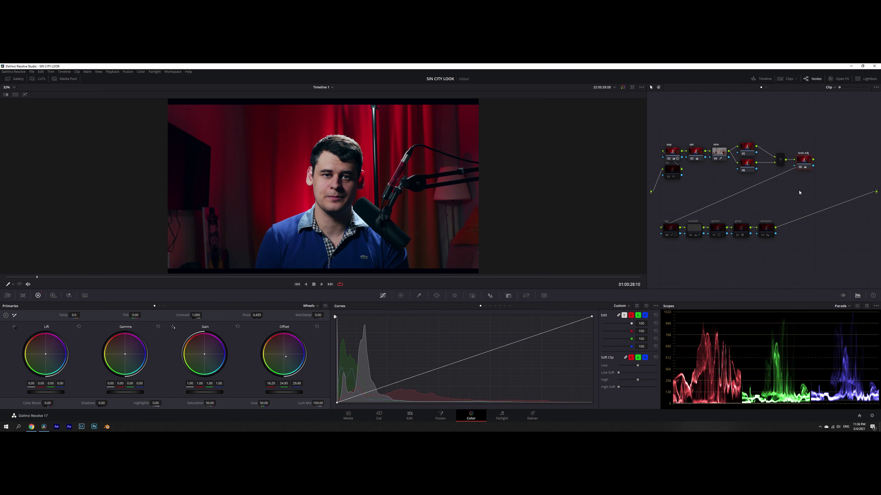
click(671, 228)
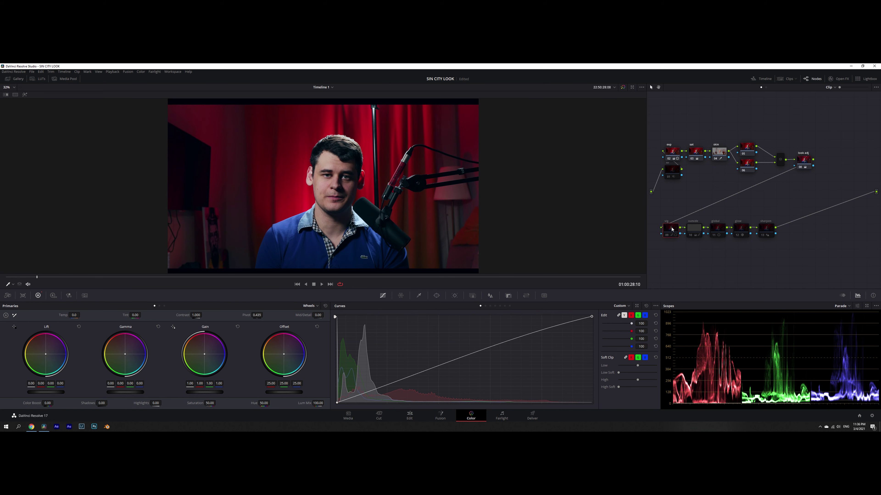
Step: Re-enable the outside, global, glow and sharpen nodes
click(694, 229)
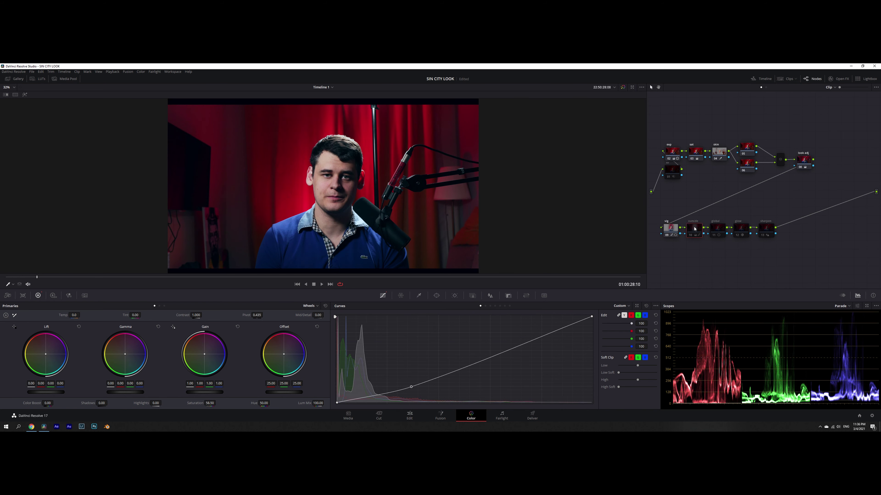
key(ctrl+d)
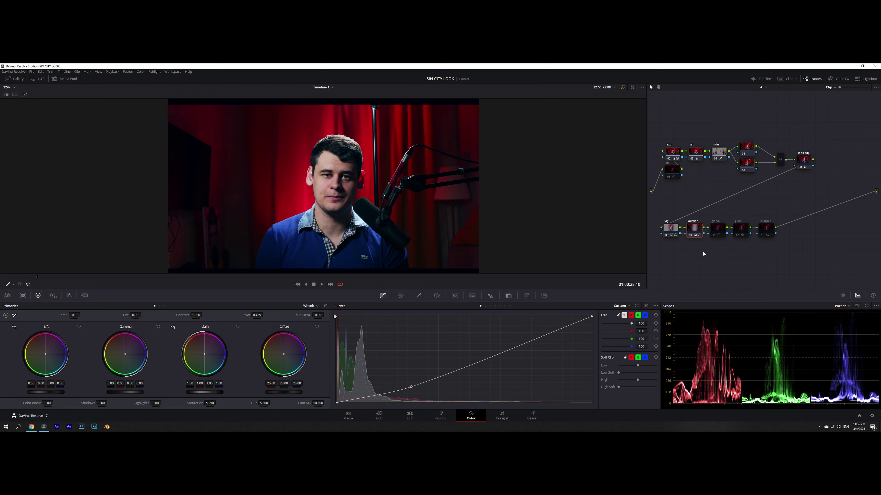
click(718, 231)
key(ctrl+d)
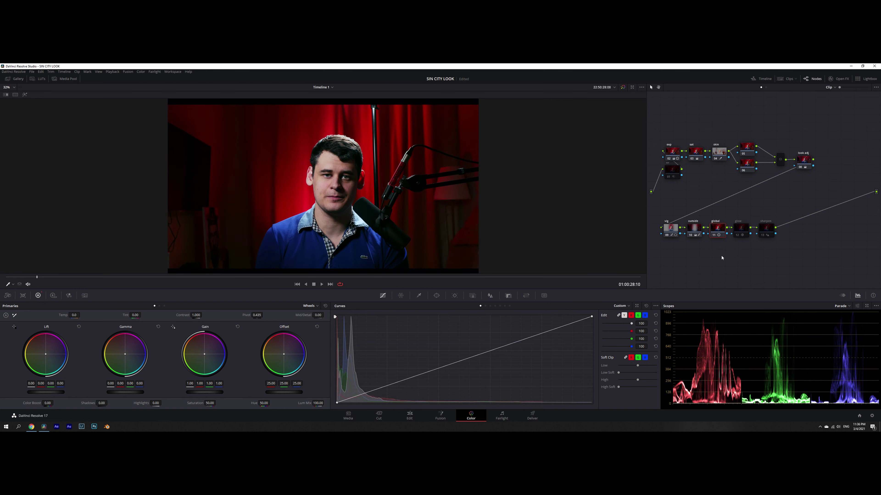
click(741, 232)
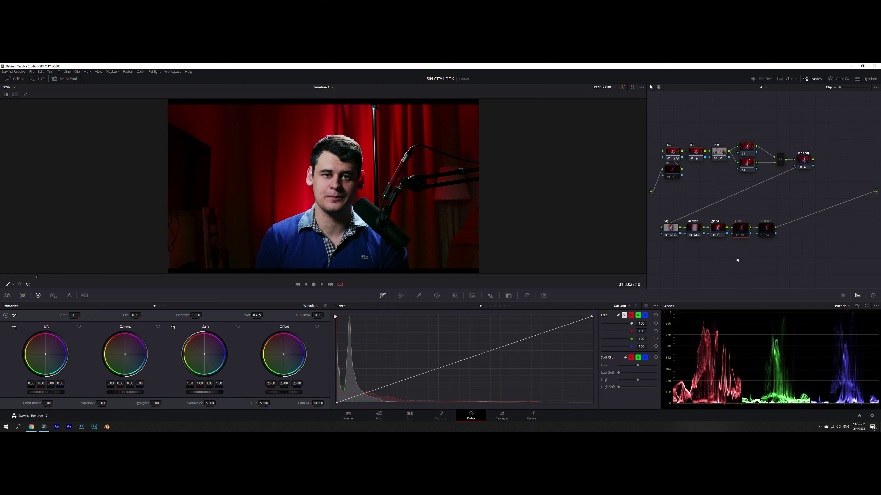
key(ctrl+d)
click(767, 232)
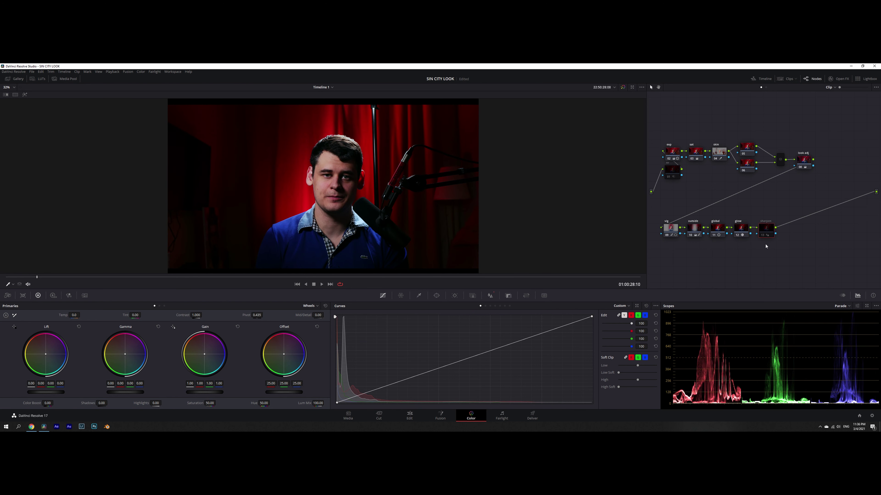
key(ctrl+d)
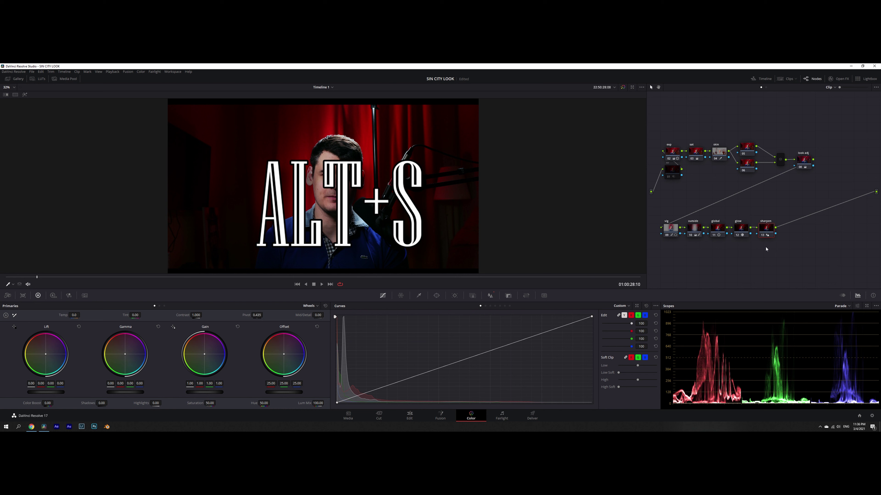
Step: Add serial node 14 after sharpen with layer node 15 beneath it, repositioned below
key(alt+s)
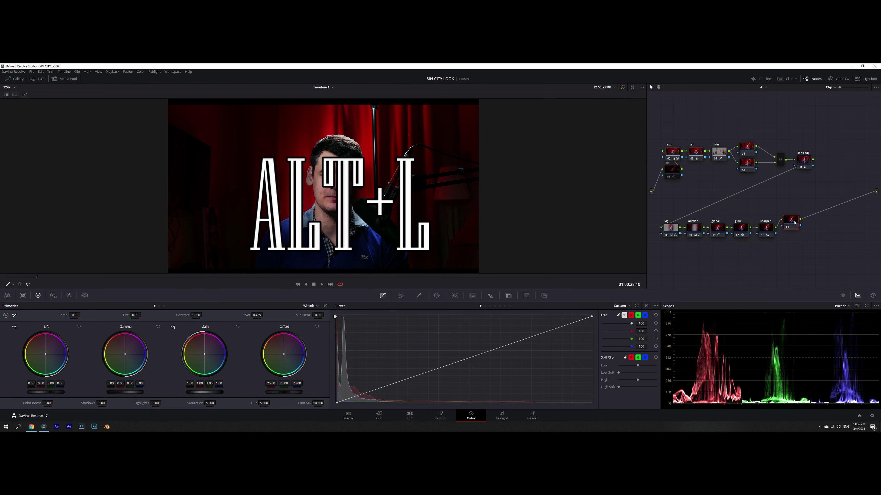
key(alt+l)
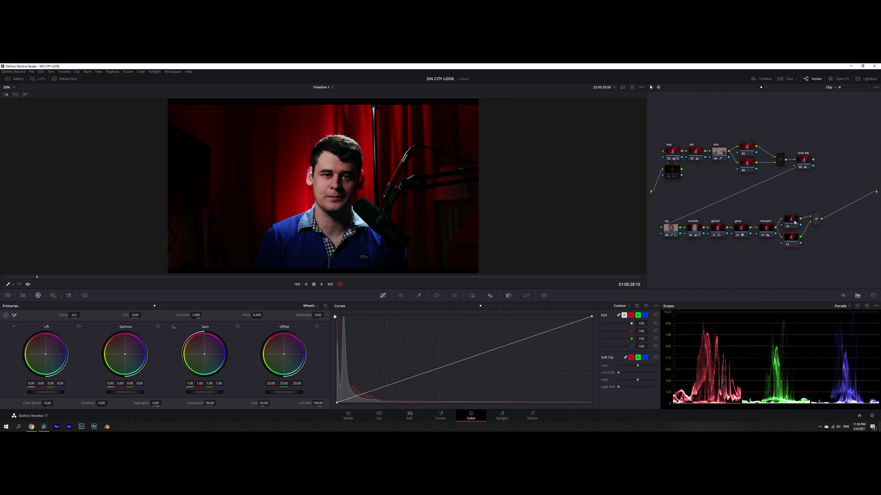
drag(791, 238, 812, 233)
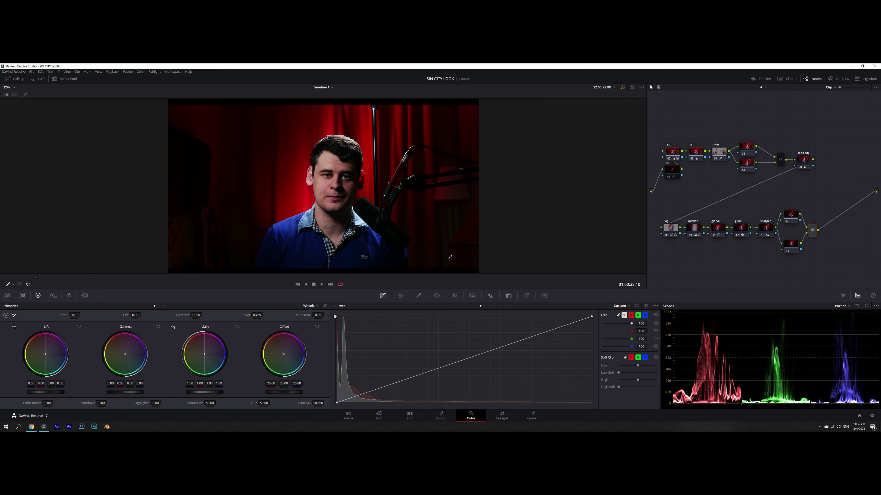
Step: Open the qualifier colour picker, zoom and pan the viewer onto the shirt, and select node 15
click(419, 296)
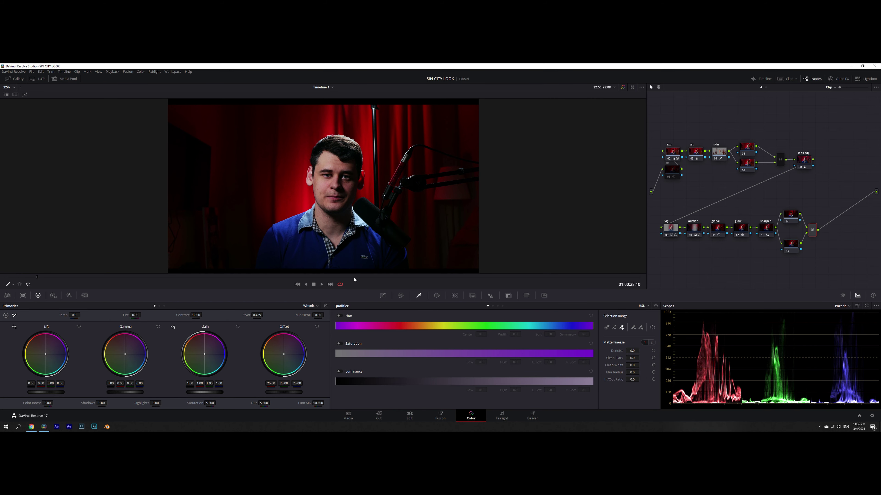
click(605, 329)
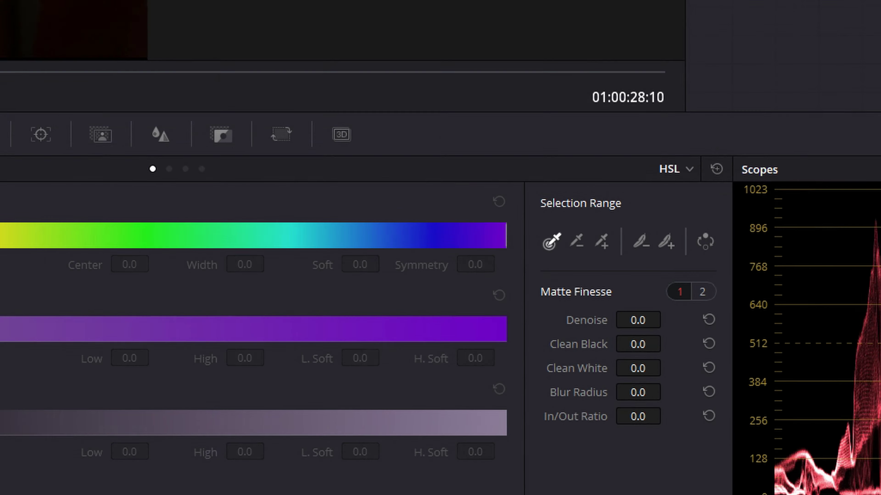
scroll(340, 237, up, 2)
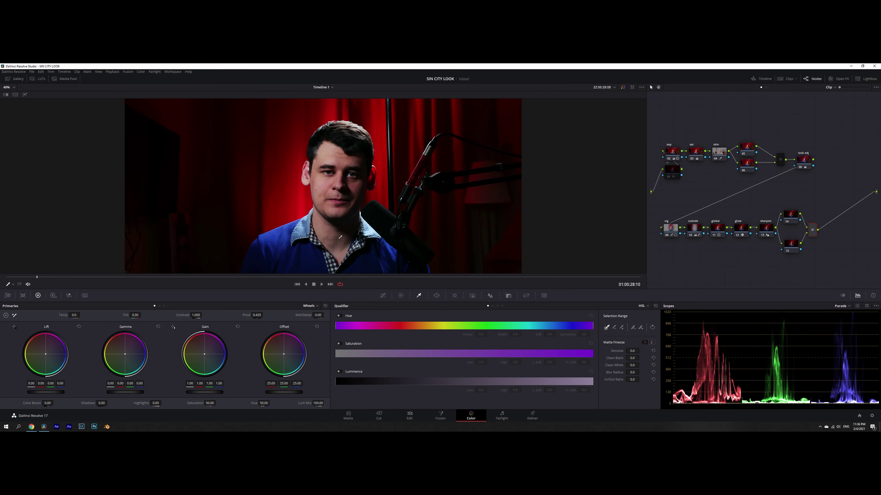
scroll(340, 237, up, 1)
drag(298, 248, 319, 221)
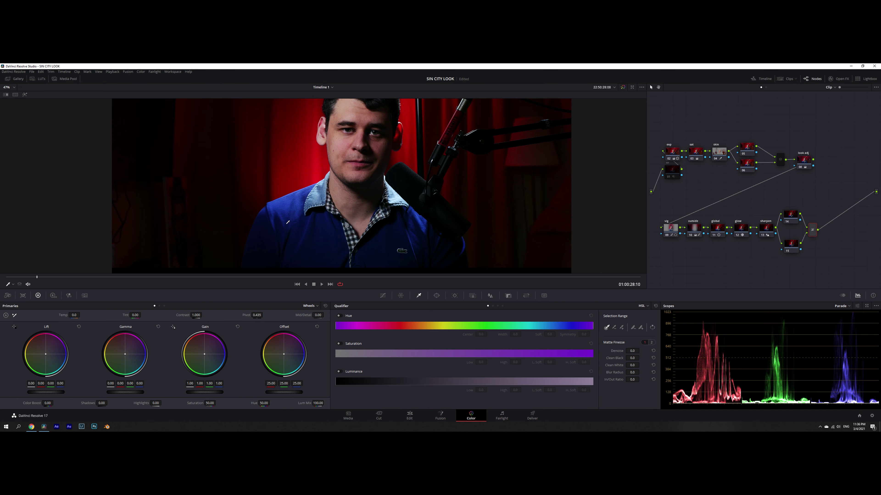
key(shift+h)
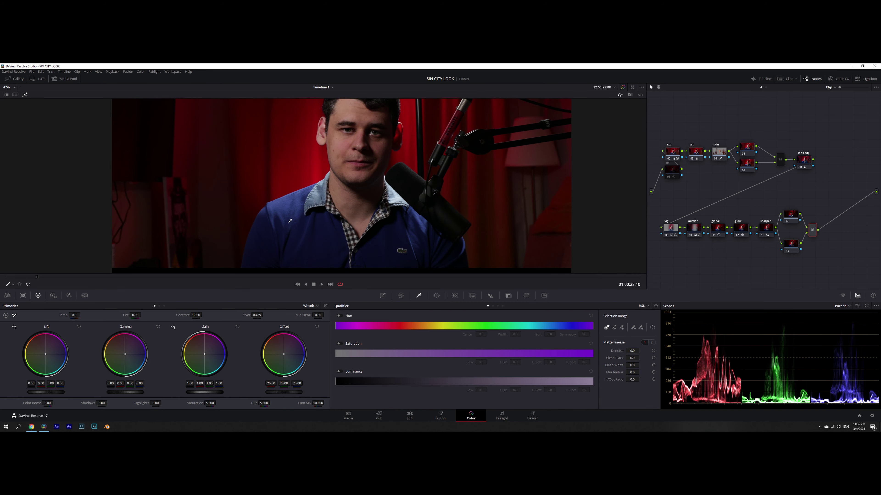
key(shift+h)
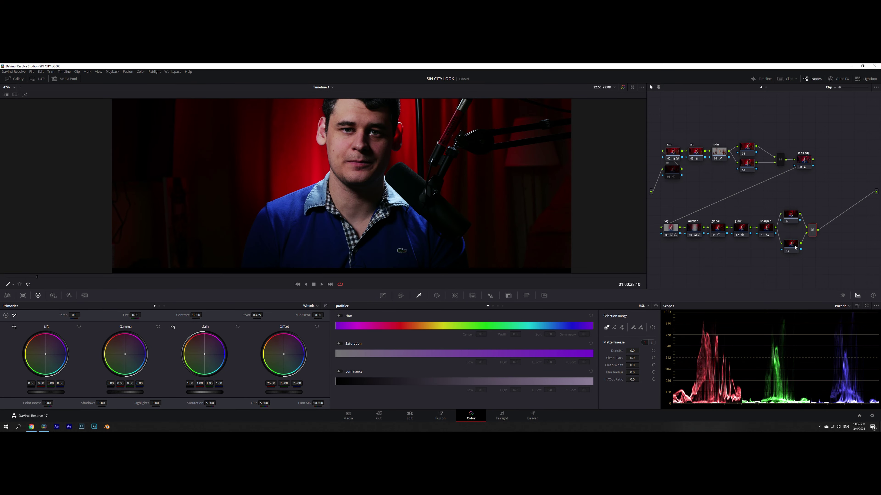
click(793, 246)
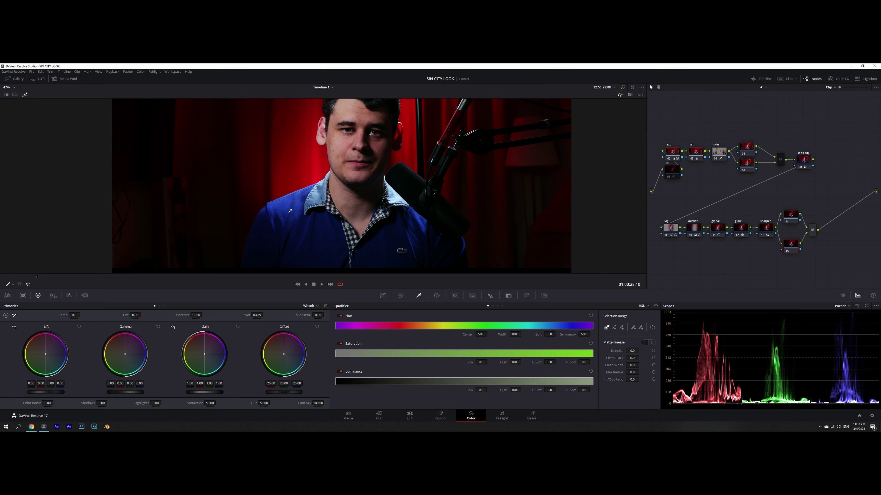
Step: Key the blue shirt with denoise 11.7, clean black 5.9, clean white 100, adding missed areas
key(shift+h)
drag(291, 212, 323, 240)
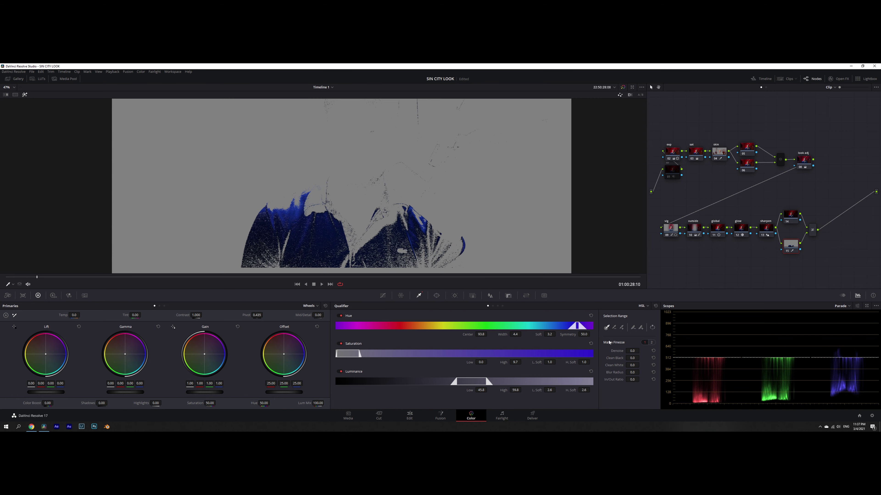
drag(630, 351, 650, 350)
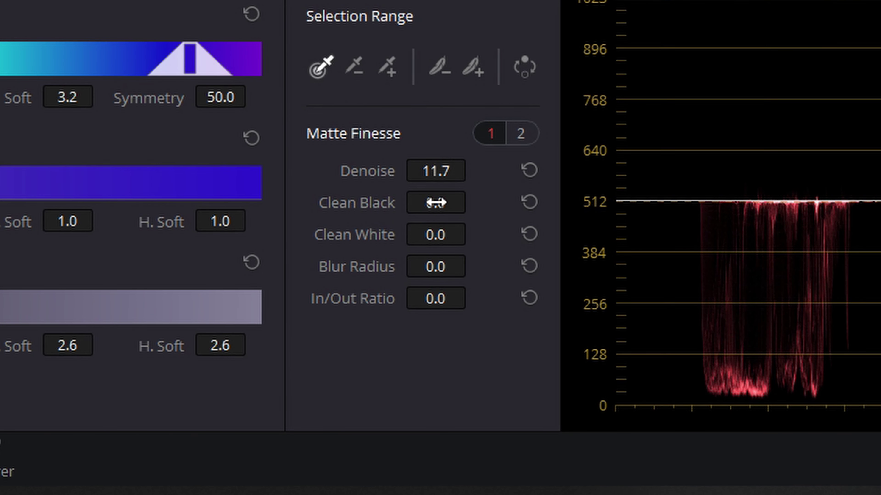
mouse_move(436, 202)
mouse_down()
mouse_move(473, 201)
mouse_move(436, 203)
mouse_up()
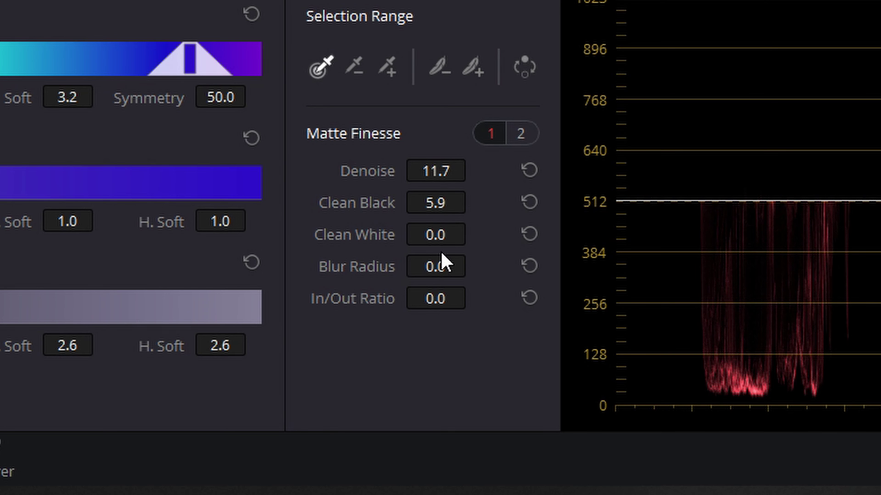
drag(435, 234, 473, 234)
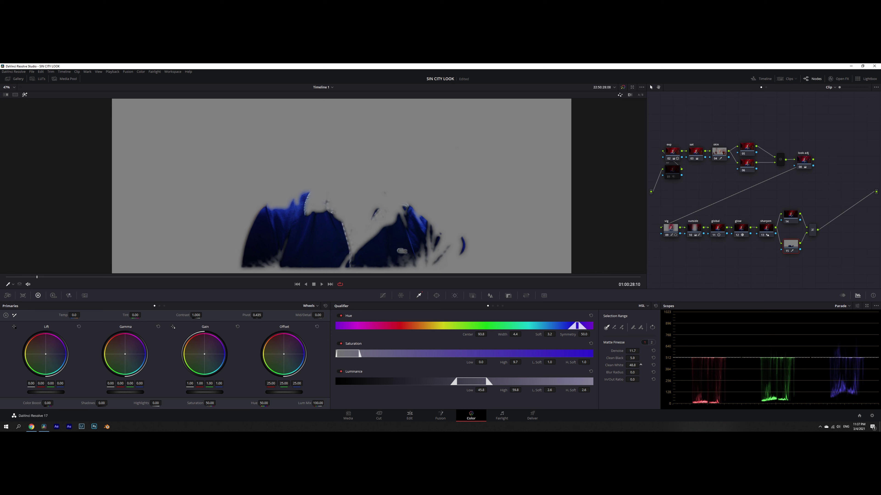
mouse_move(632, 365)
mouse_down()
mouse_move(659, 365)
mouse_move(639, 365)
mouse_up()
click(622, 326)
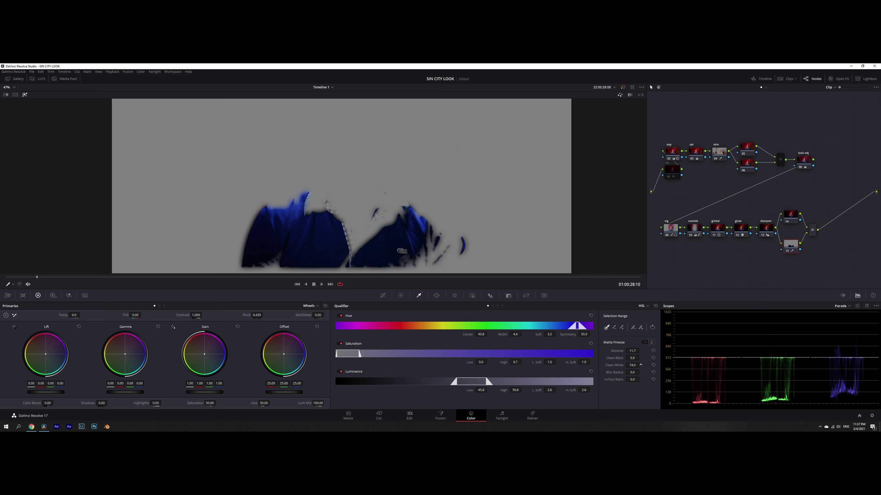
click(283, 199)
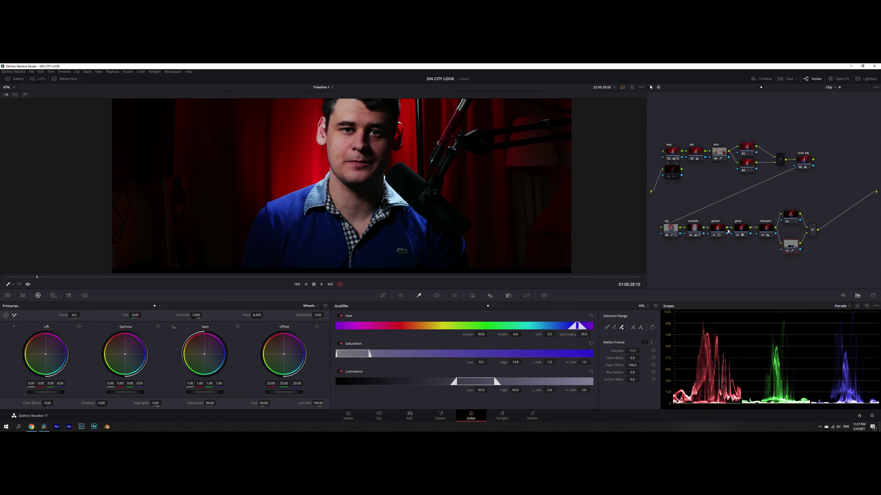
Step: Select node 14 and drop its saturation to 0 for black and white
click(791, 214)
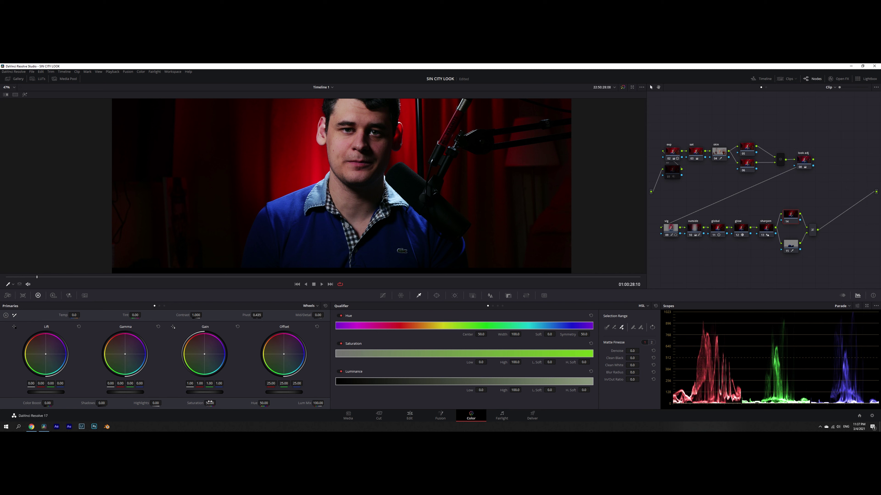
drag(210, 403, 189, 403)
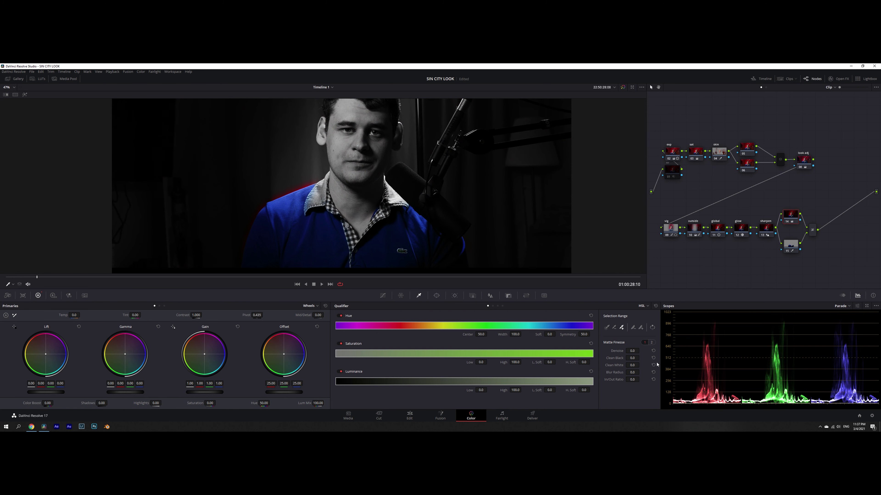
Step: Select node 15 to show its blue-only shirt qualifier settings
click(794, 243)
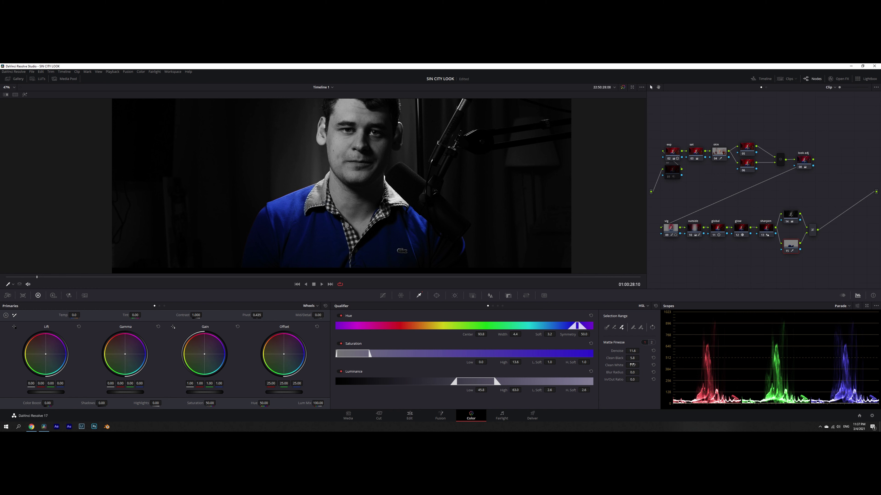
Step: Set the viewer to 32% and add a serial node after the Layer Mixer
click(14, 87)
click(9, 97)
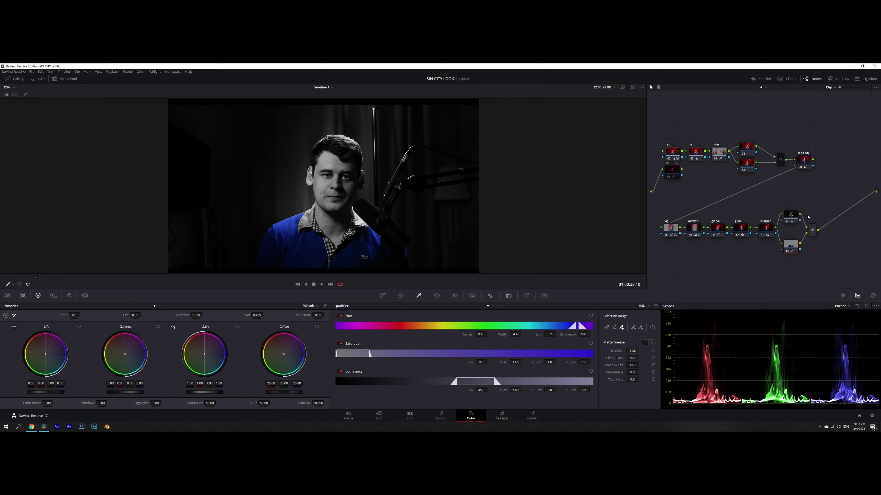
click(383, 295)
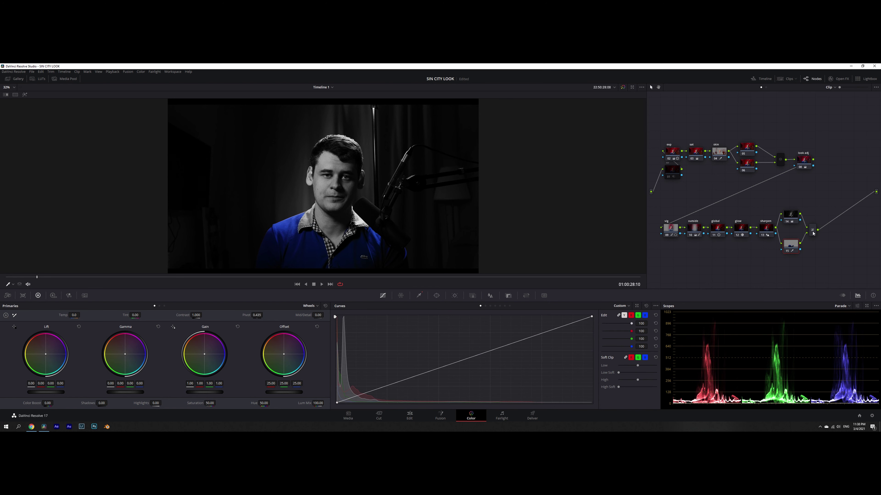
click(814, 232)
key(alt+s)
Step: Shape the luma curve into an S-curve, deepening shadows and brightening highlights
drag(396, 383, 401, 389)
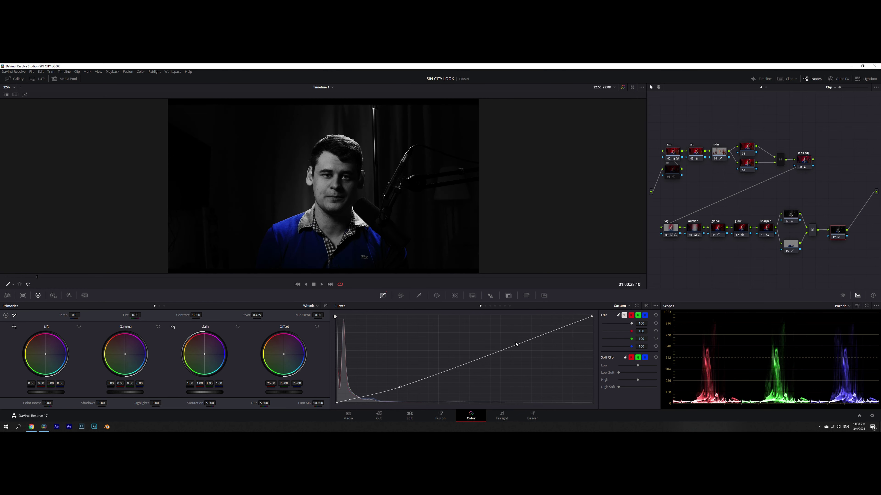
drag(514, 347, 508, 343)
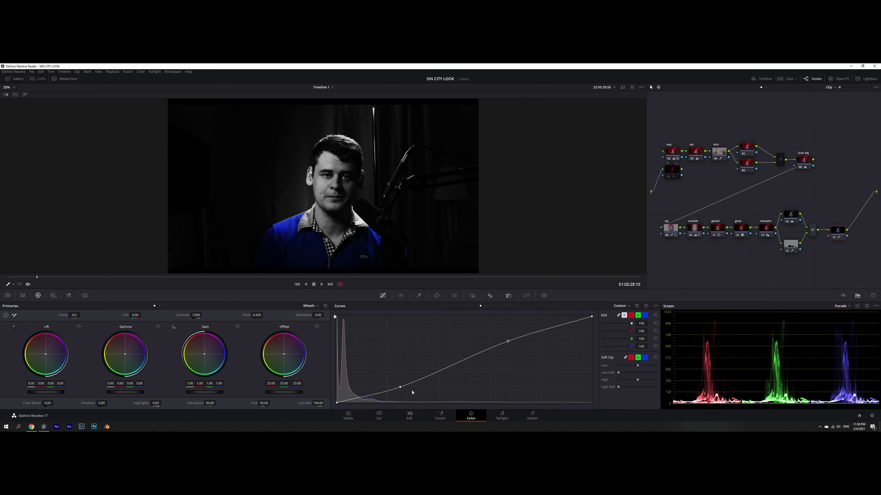
drag(400, 388, 399, 388)
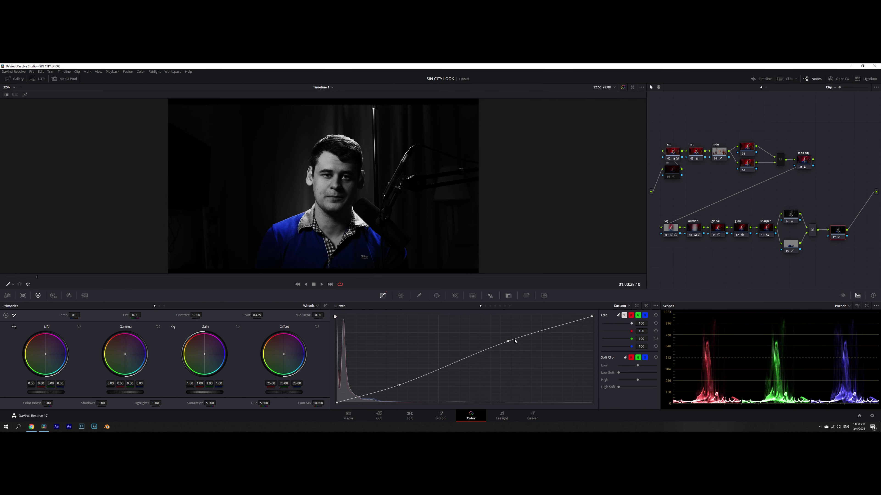
drag(508, 343, 511, 339)
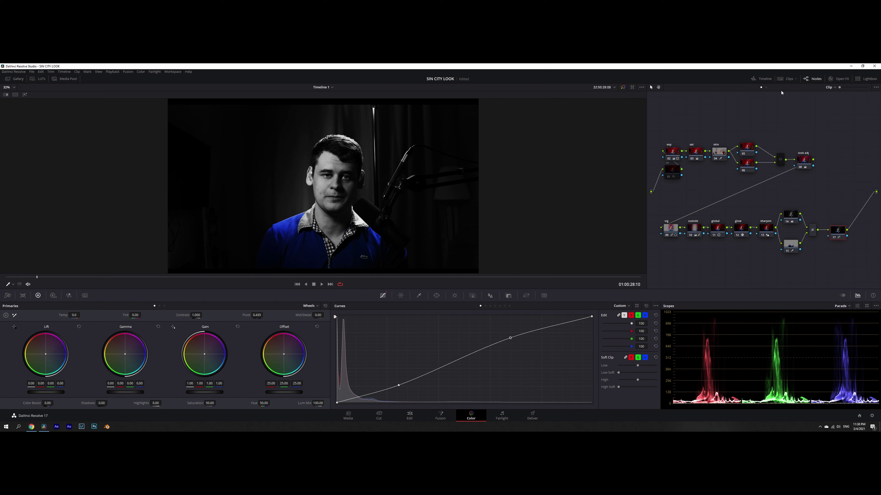
Step: Show the clip strip and Keyframes panel, scrub forward, and keyframe every corrector at that frame
click(764, 80)
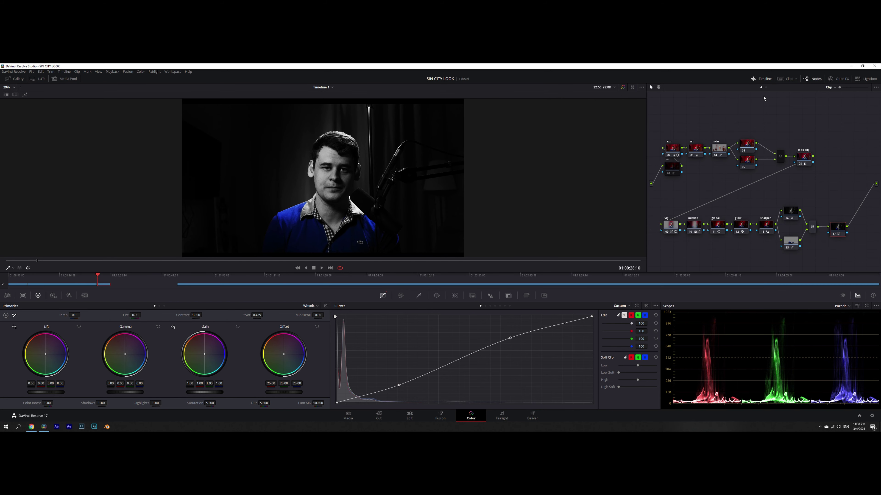
click(844, 296)
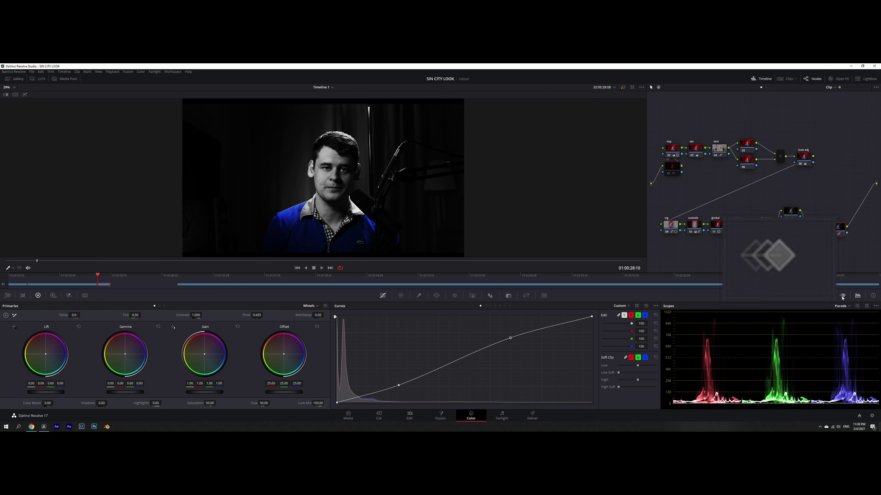
mouse_move(711, 314)
mouse_down()
mouse_move(783, 313)
mouse_move(716, 313)
mouse_up()
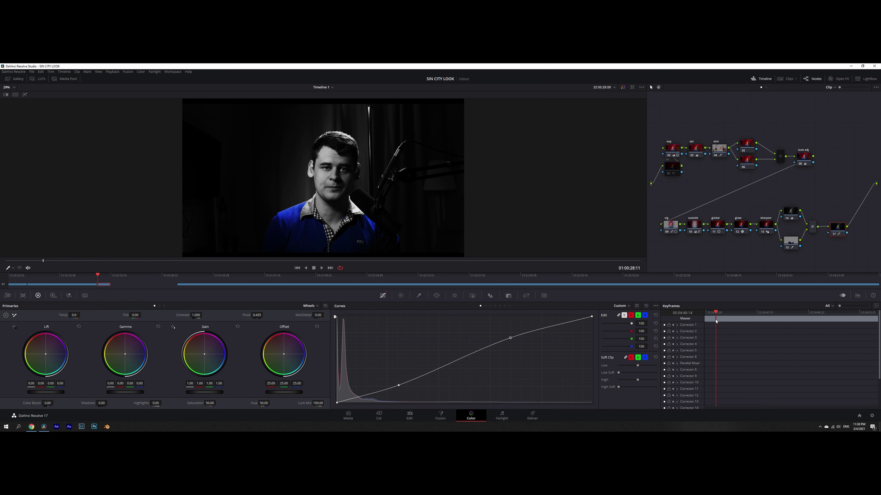
right_click(716, 321)
click(725, 329)
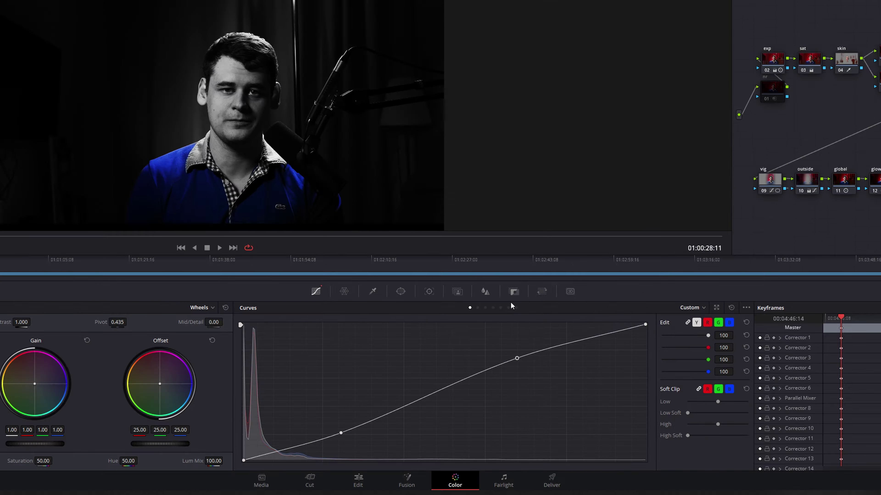
Step: In the Key palette, drop Key Output Gain to 0 on nodes 17, 15 and 14
click(508, 296)
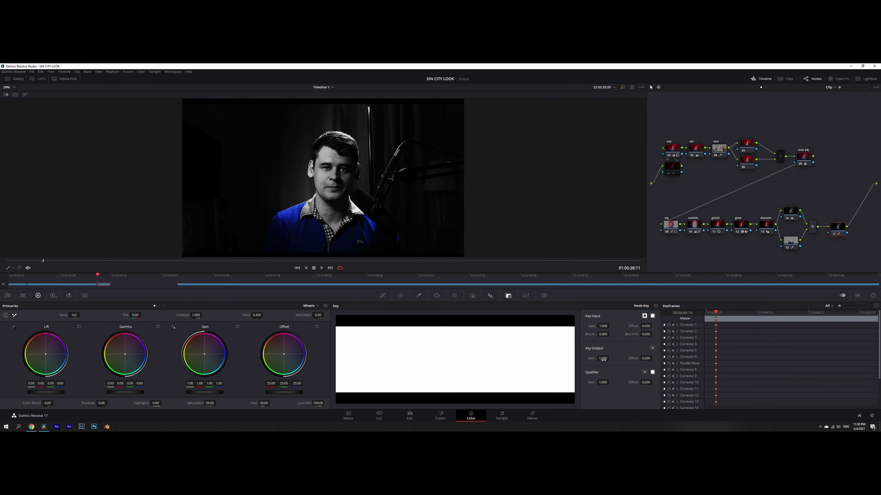
drag(603, 358, 611, 359)
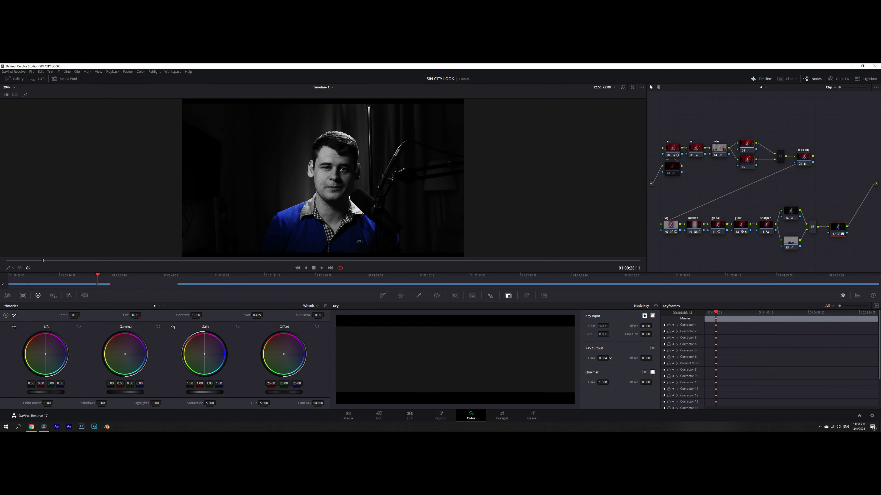
click(794, 242)
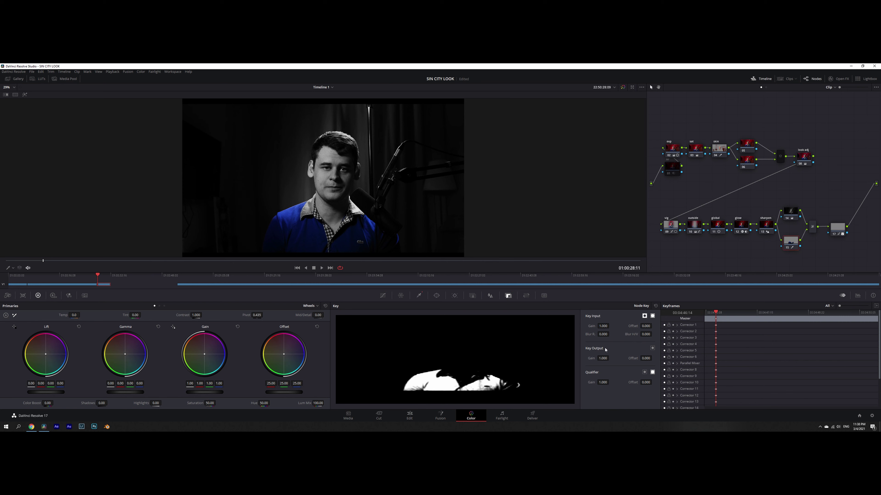
drag(605, 359, 610, 359)
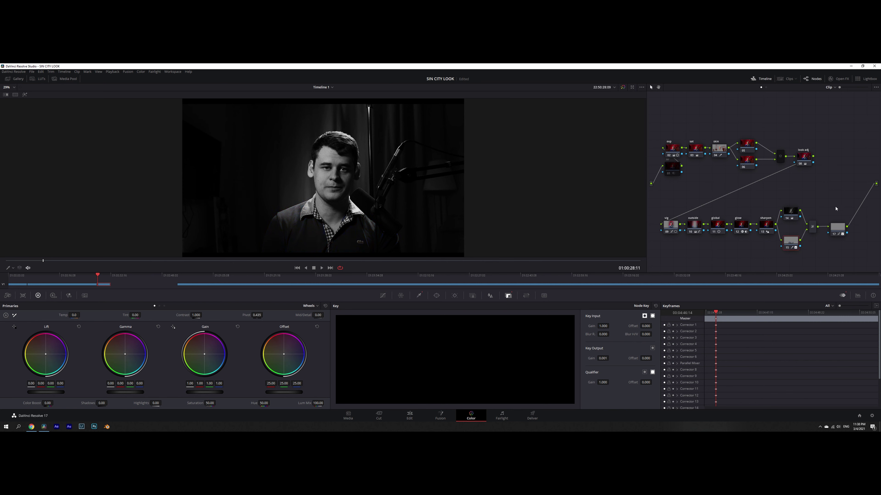
click(789, 214)
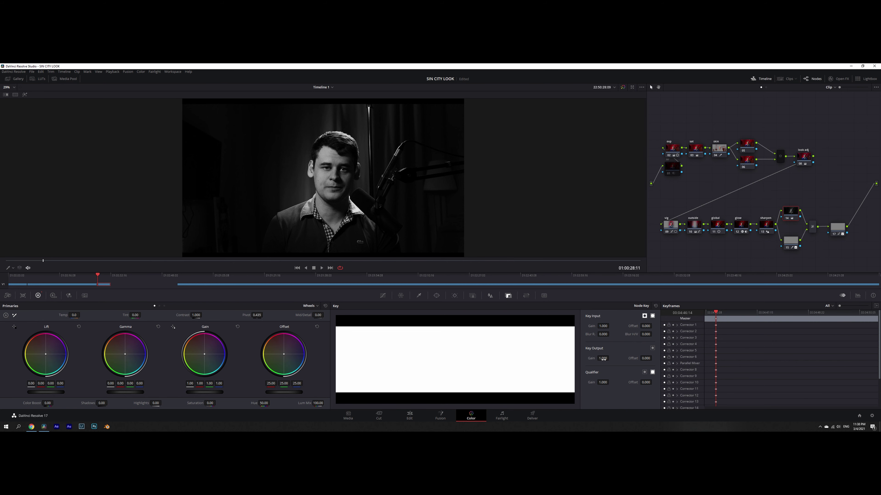
drag(604, 359, 609, 358)
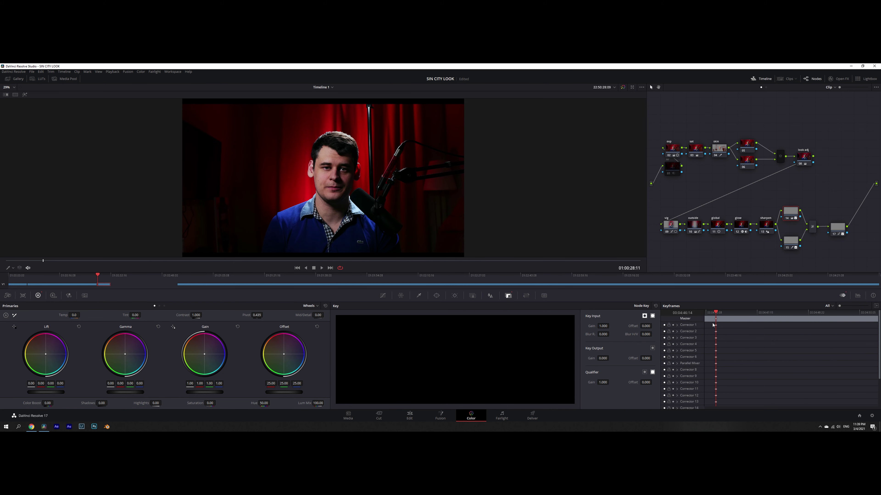
Step: Move to 01:00:28:19 and add dynamic keyframes on the corrector tracks and Master track
drag(715, 319, 730, 319)
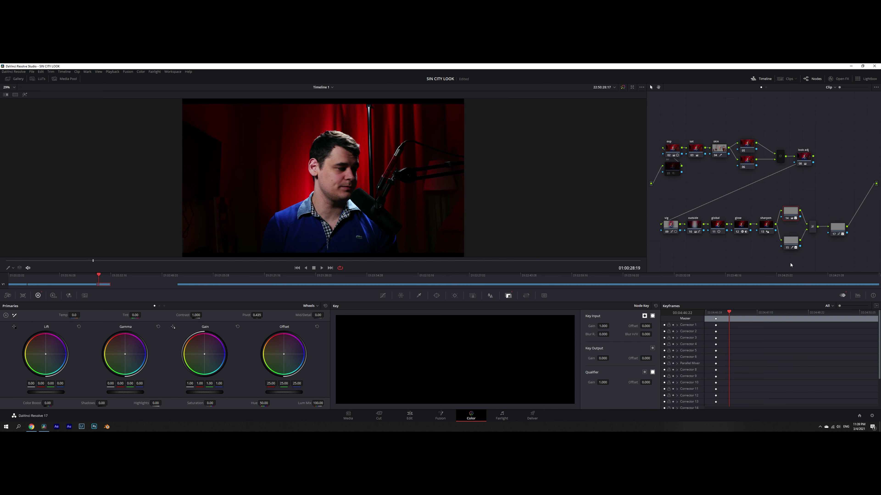
right_click(730, 328)
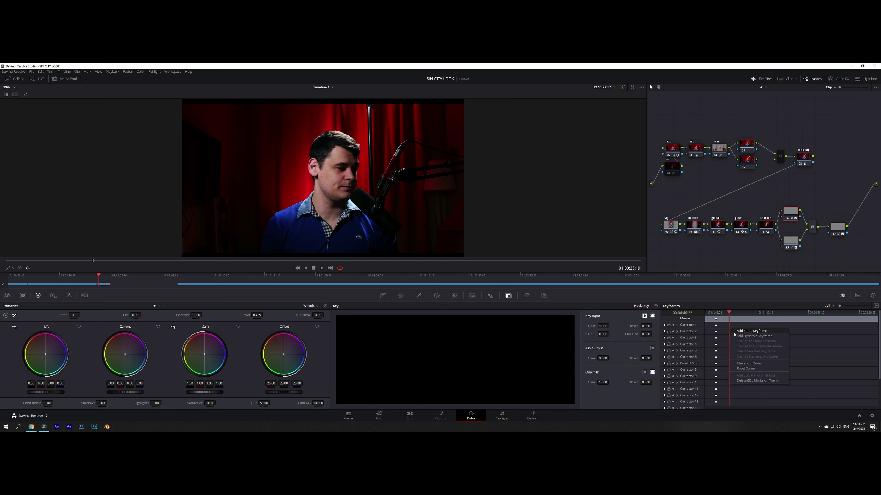
click(735, 336)
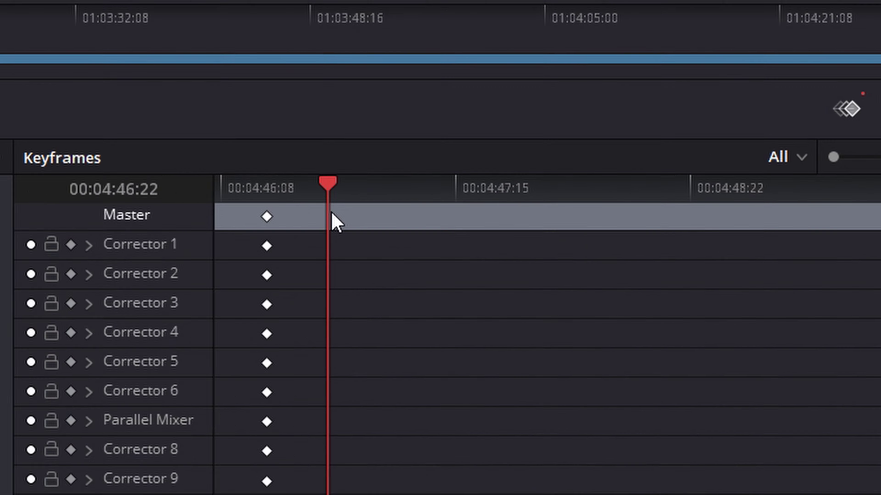
right_click(729, 318)
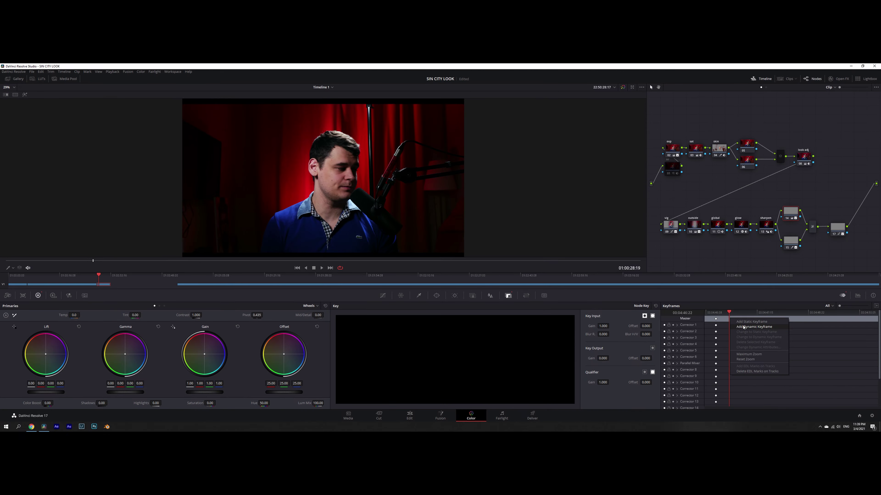
click(495, 277)
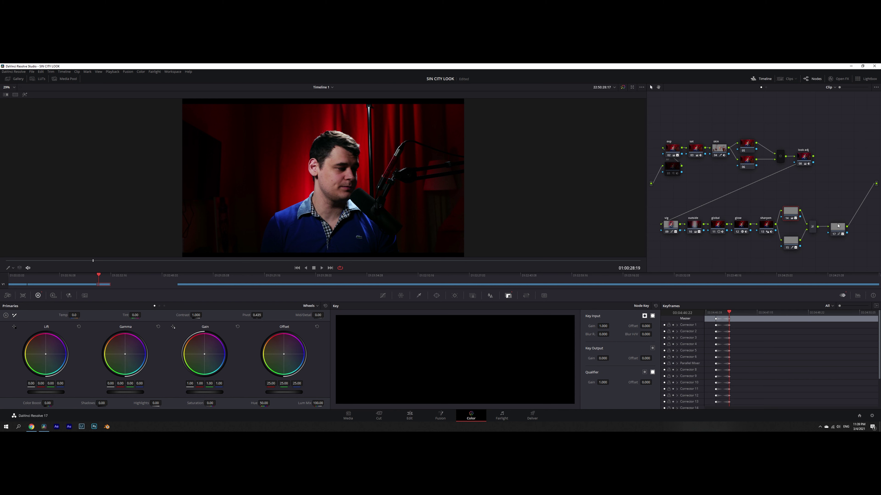
Step: Set Key Output Gain back to 1 on nodes 17, 15 and 14, then return to clip start
double_click(602, 359)
text(1)
key(Return)
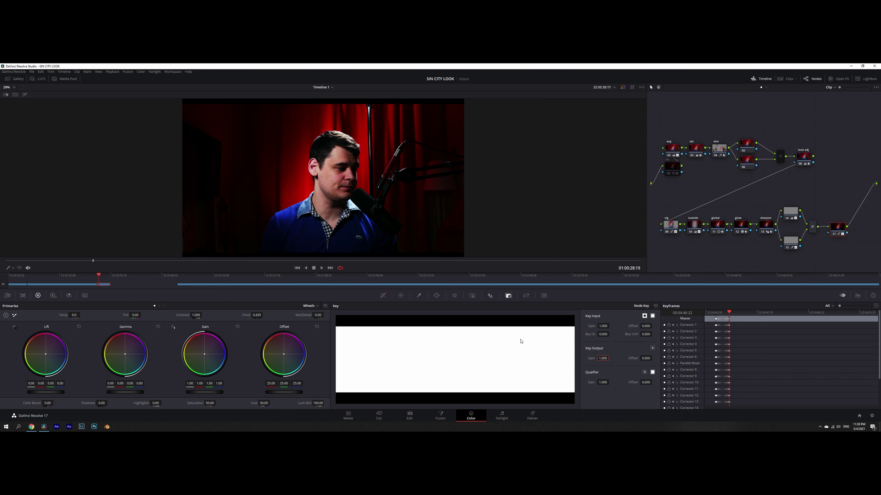
click(790, 241)
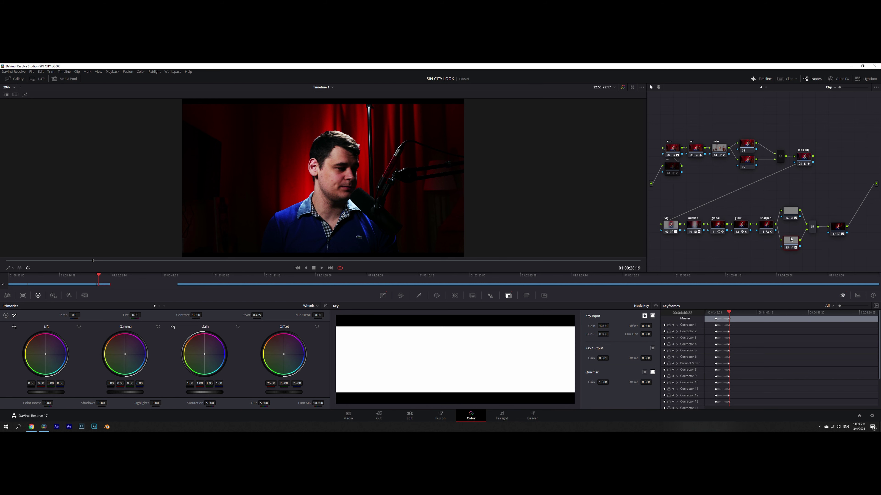
double_click(603, 357)
text(1)
key(Return)
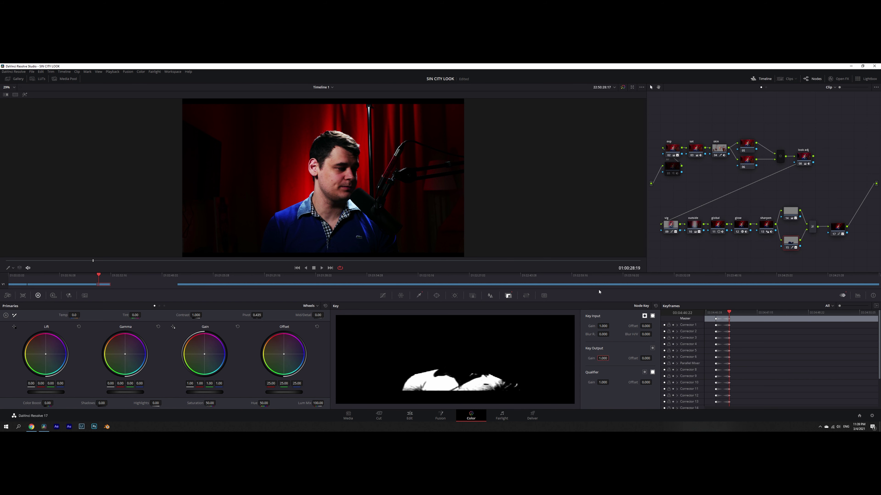
click(793, 212)
double_click(603, 358)
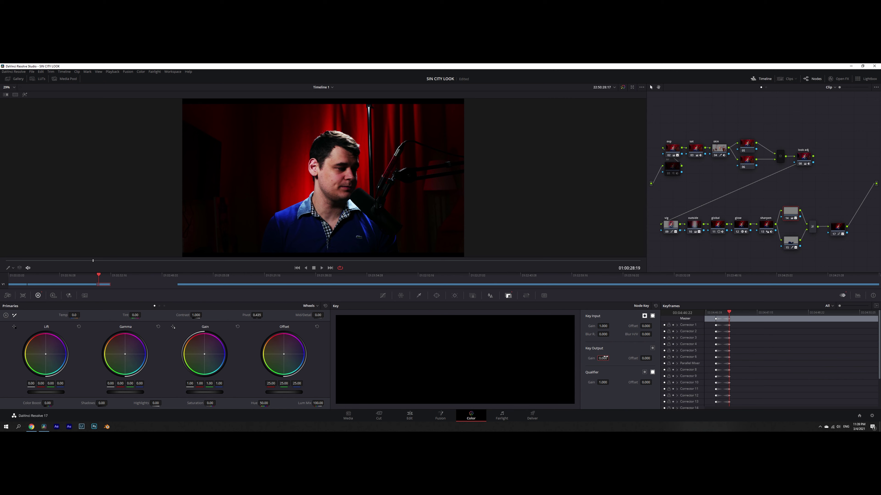
text(1)
key(Return)
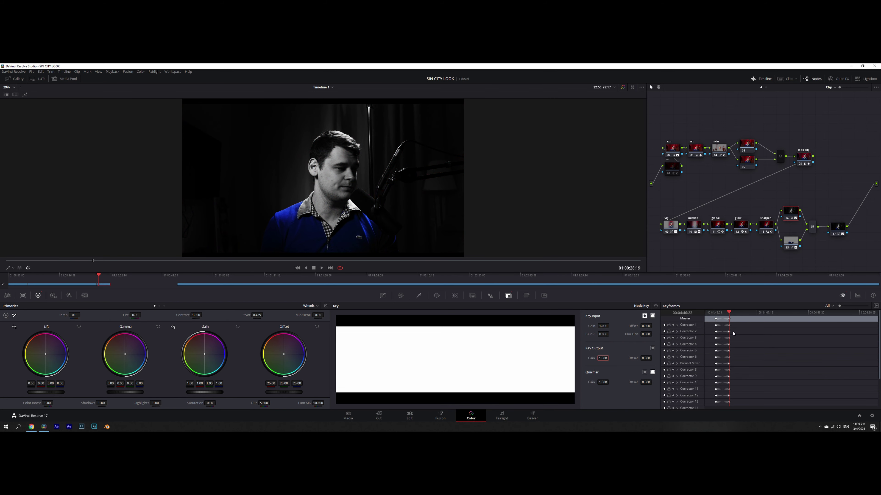
key(Up)
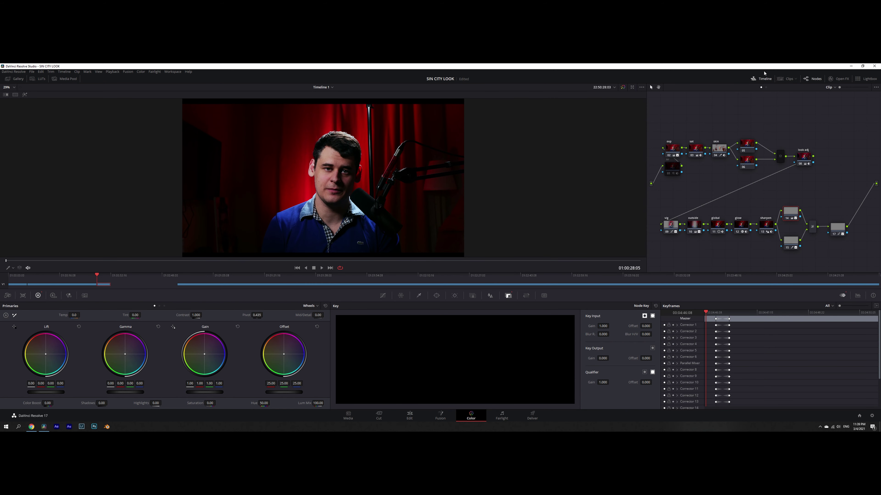
Step: Hide the clip strip, then play and stop the shot to check the shift around 01:00:29
click(763, 80)
key(space)
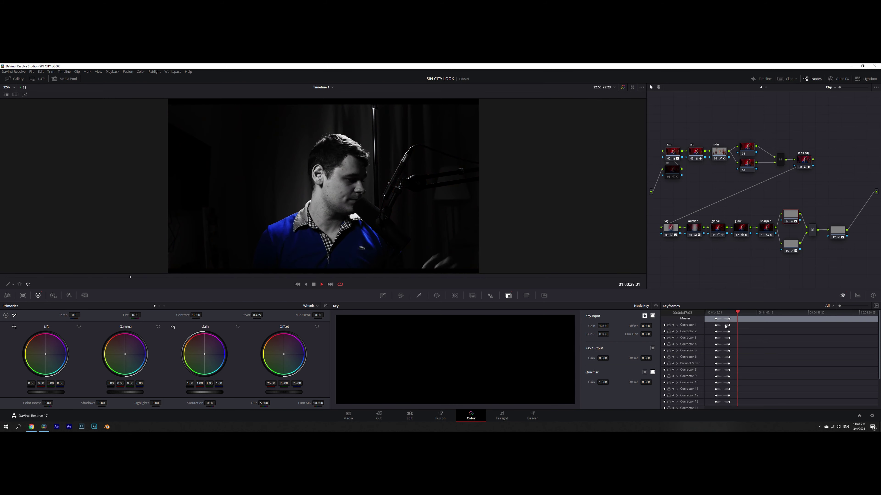
key(space)
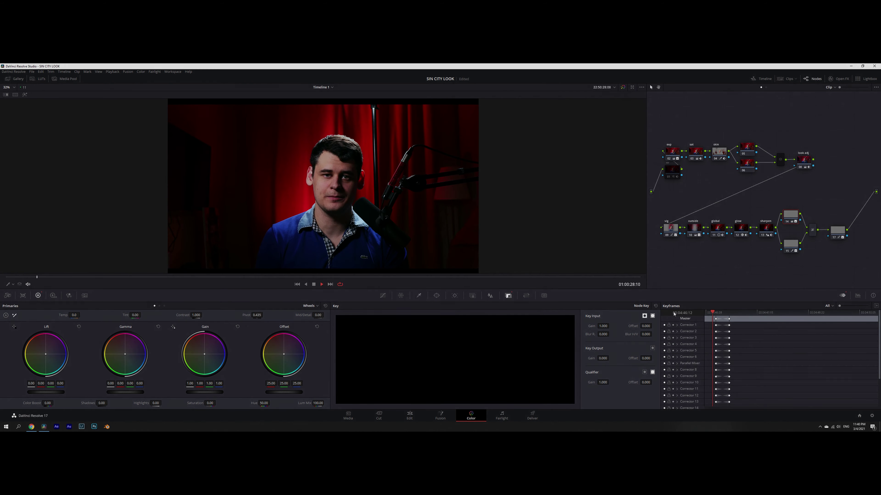